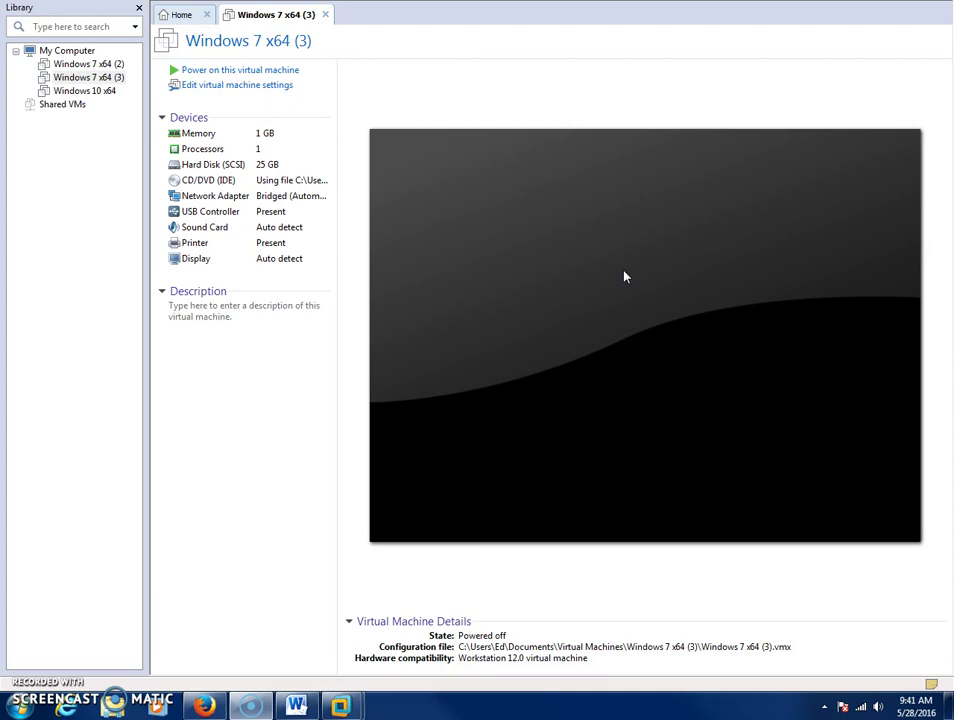
{"action": "left_click", "coordinate": [590, 259]}
{"action": "left_click", "coordinate": [568, 275]}
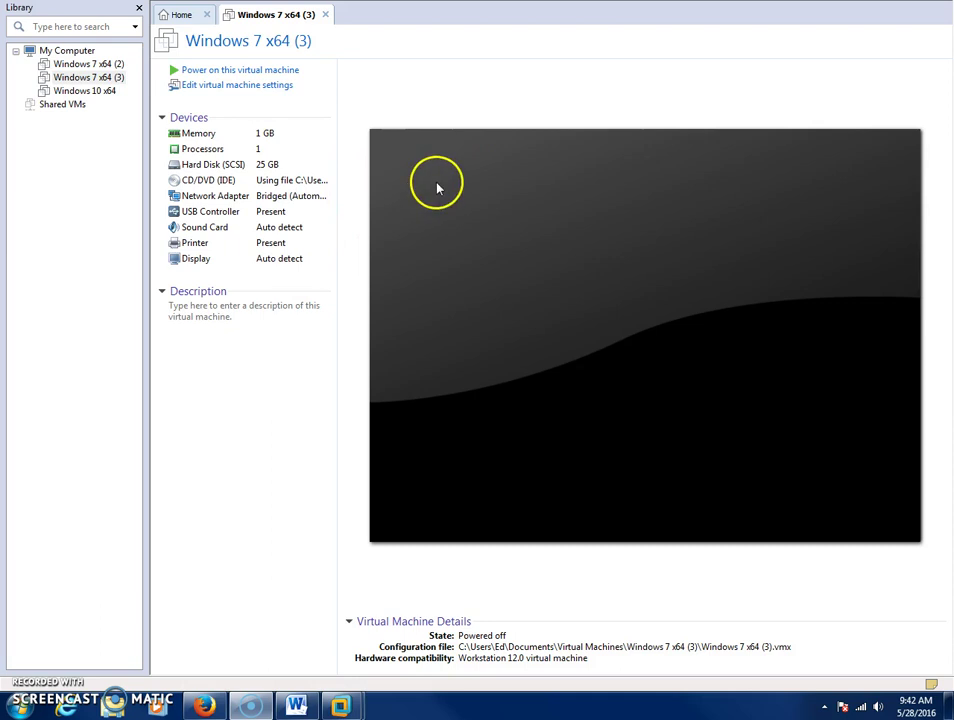
Step: Power on the Windows 7 x64 (3) virtual machine and boot it from the Windows installation disc
{"action": "left_click", "coordinate": [204, 71]}
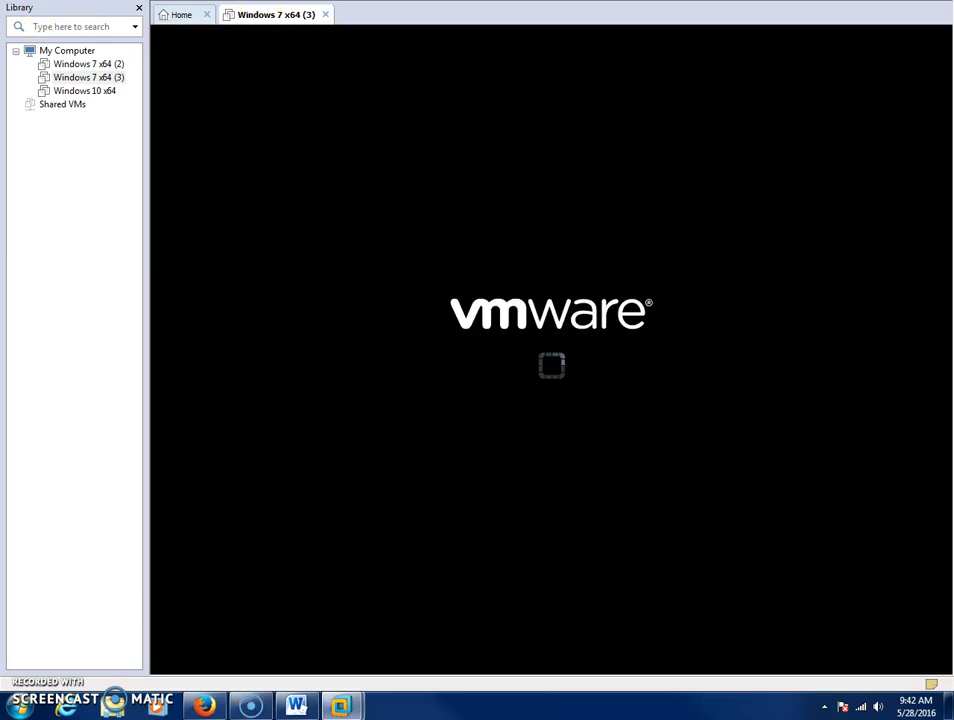
{"action": "left_click", "coordinate": [409, 454]}
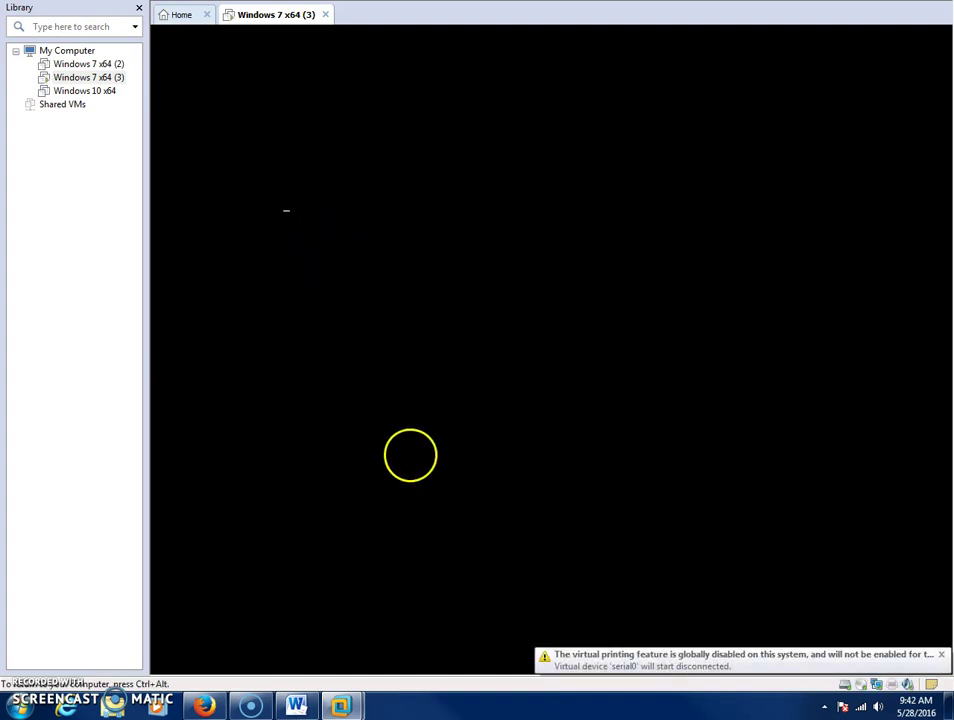
{"action": "key", "text": "Return"}
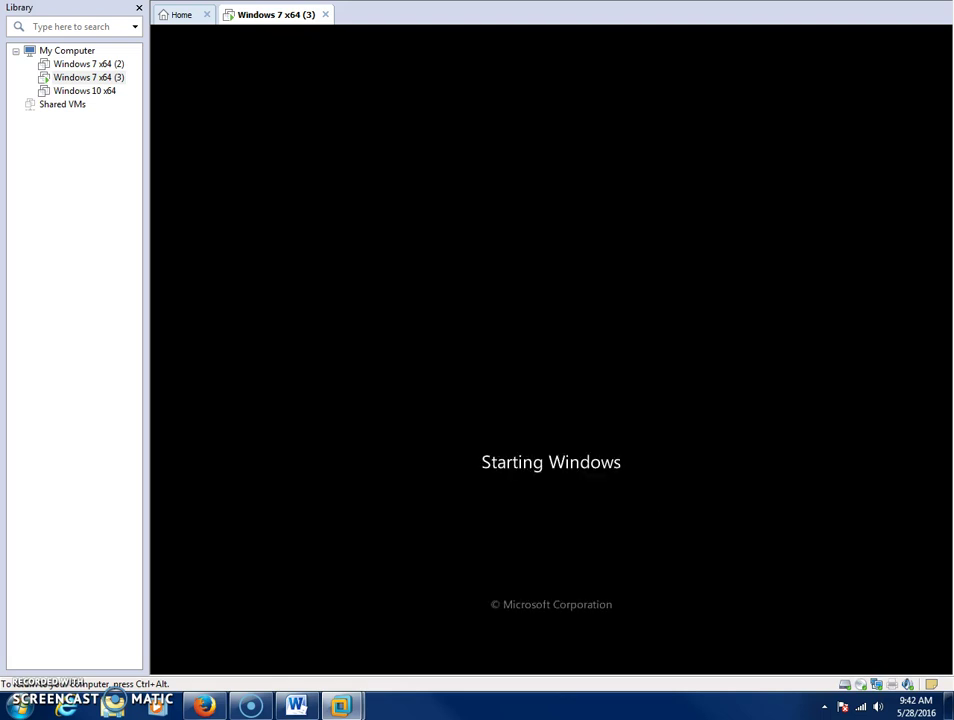
{"action": "key", "text": "ctrl+alt"}
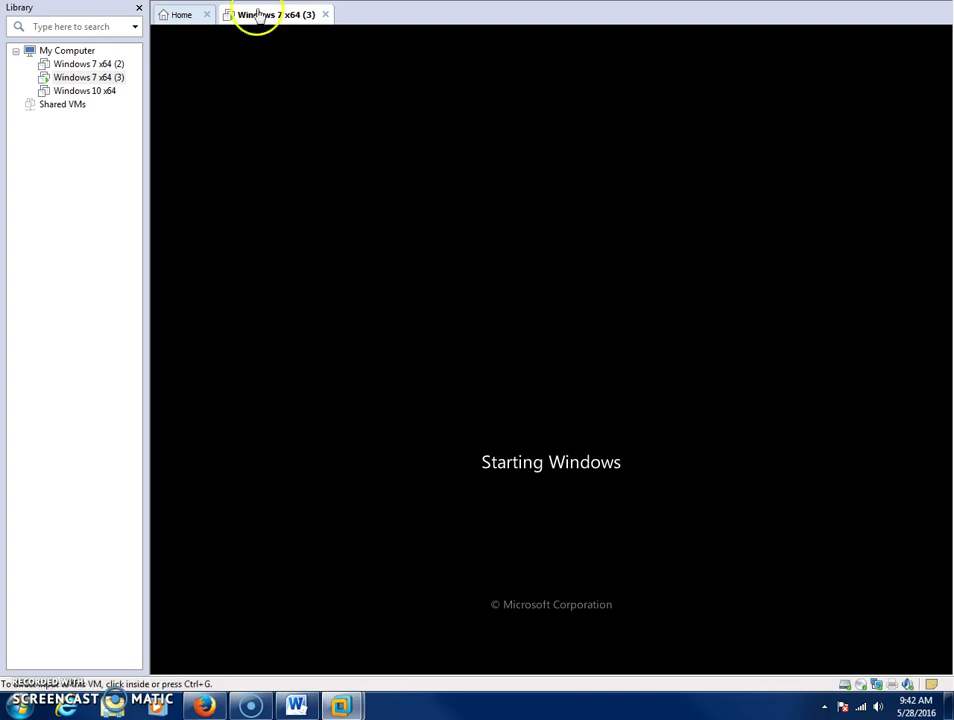
{"action": "left_click", "coordinate": [551, 326]}
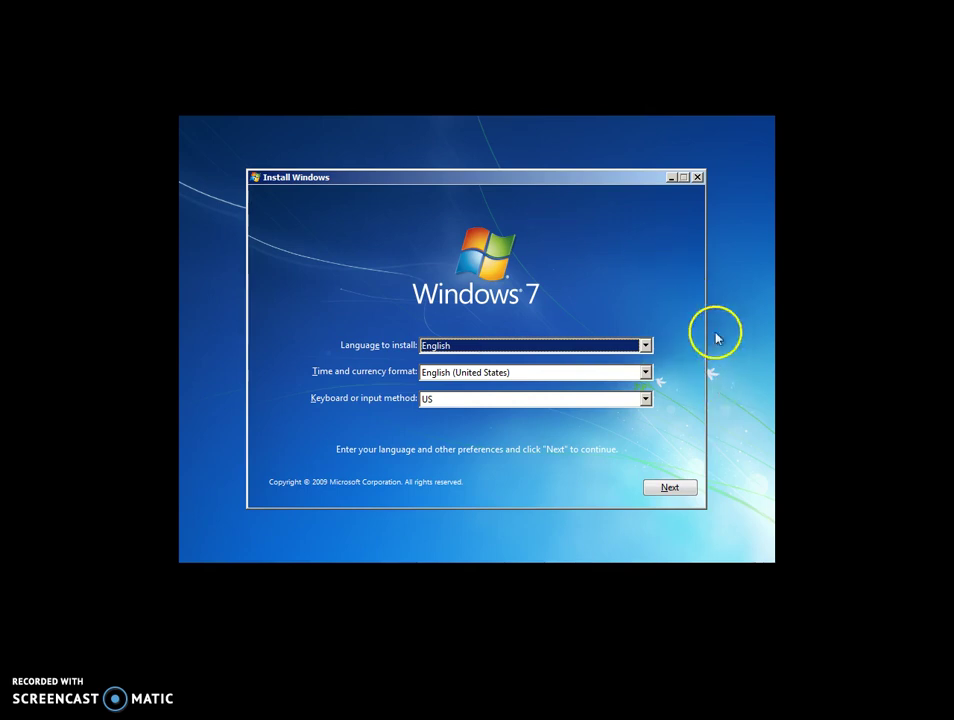
Step: Keep the English (United States) language format and US keyboard settings, and start the Windows 7 installation
{"action": "left_click", "coordinate": [670, 490]}
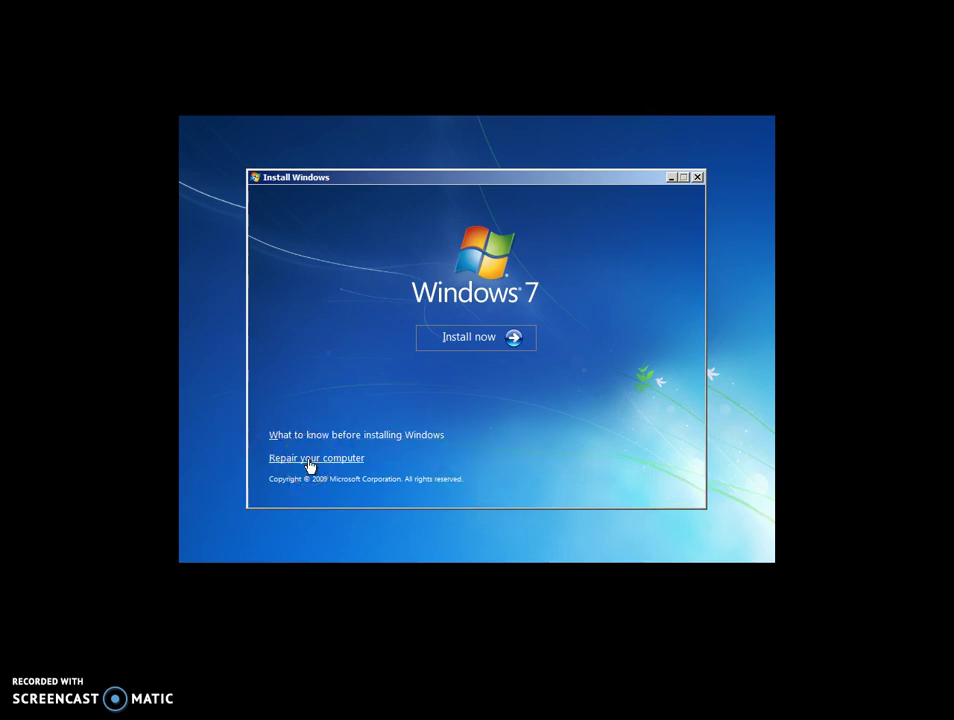
{"action": "left_click", "coordinate": [532, 187]}
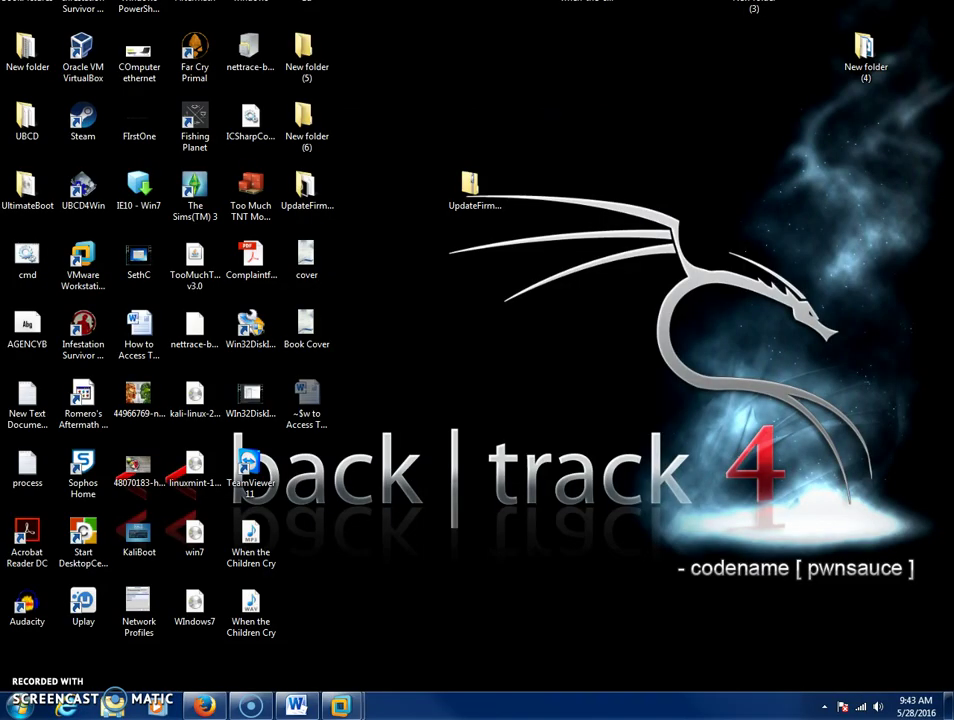
{"action": "left_click", "coordinate": [345, 706]}
{"action": "left_click", "coordinate": [392, 592]}
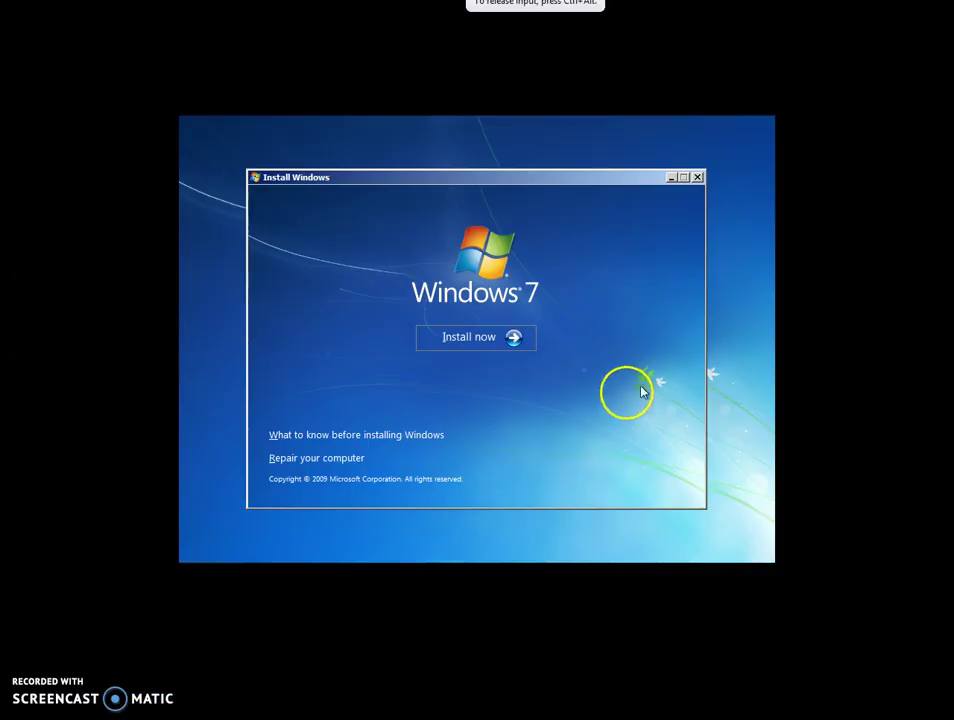
{"action": "left_click", "coordinate": [475, 342]}
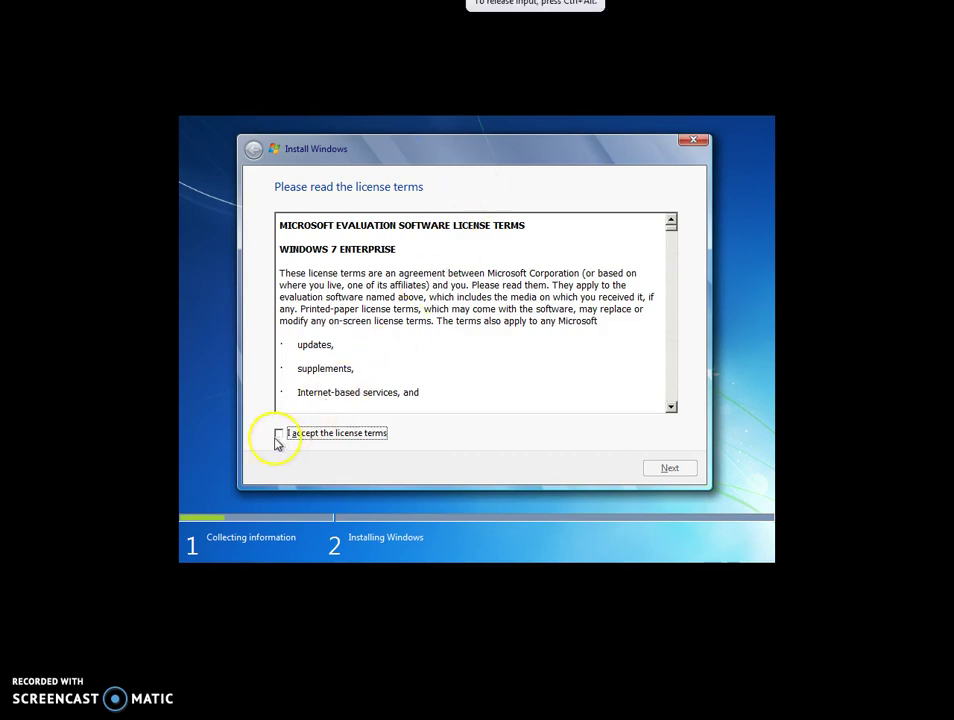
Step: Accept the Windows 7 Enterprise license terms and choose the Custom (advanced) installation type
{"action": "left_click", "coordinate": [279, 434]}
{"action": "left_click", "coordinate": [675, 470]}
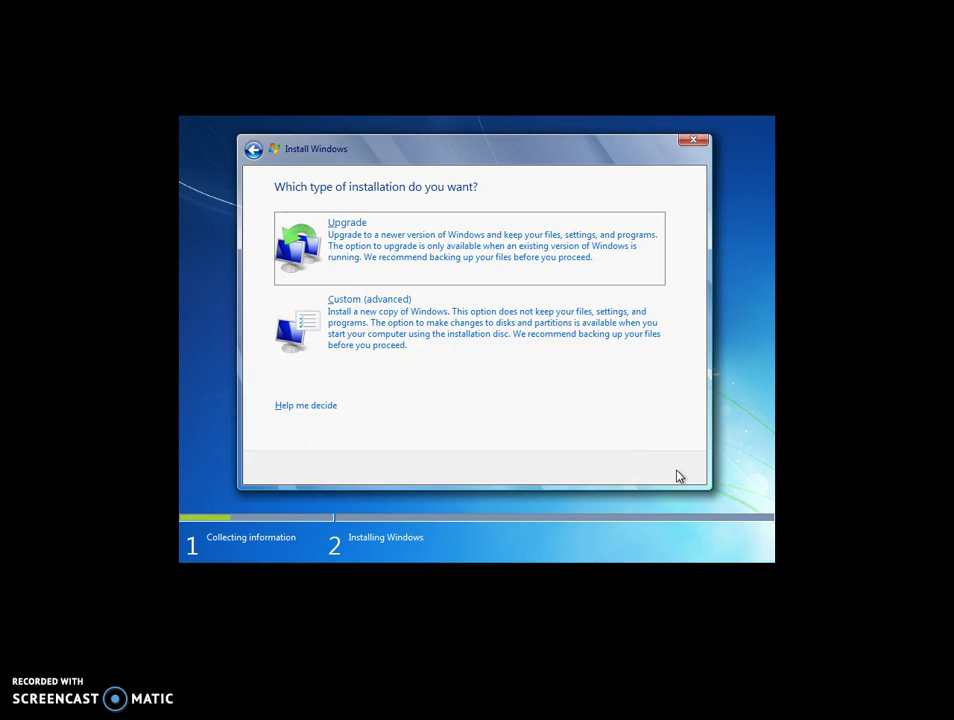
{"action": "left_click", "coordinate": [397, 326]}
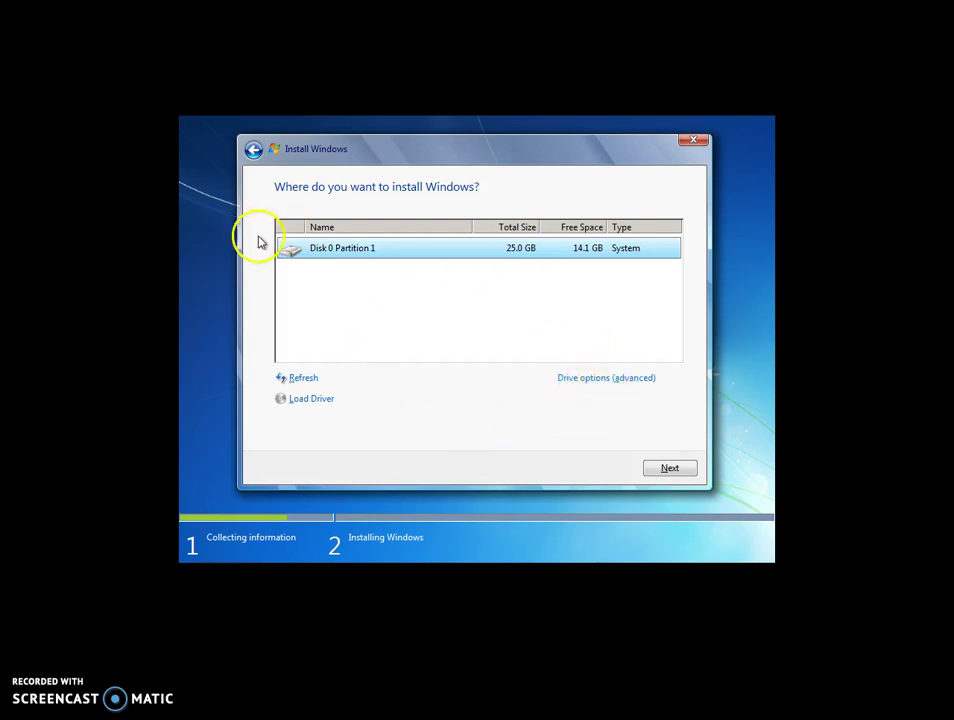
Step: Delete Disk 0 Partition 1 using the advanced drive options and start installing Windows on the unallocated space
{"action": "left_click", "coordinate": [573, 379]}
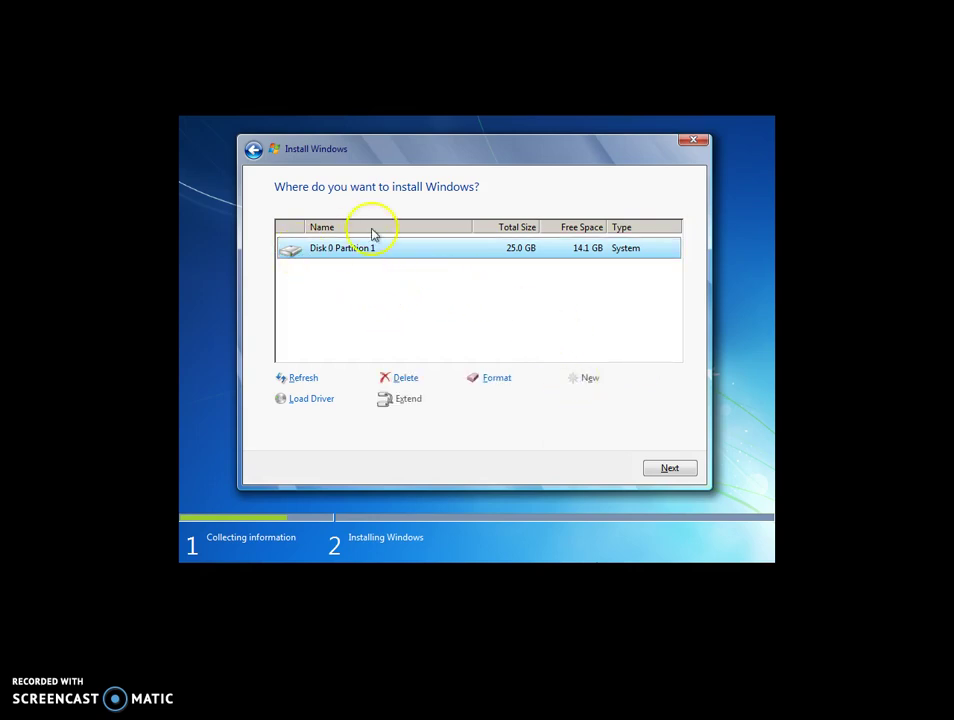
{"action": "left_click", "coordinate": [325, 279]}
{"action": "left_click", "coordinate": [406, 381]}
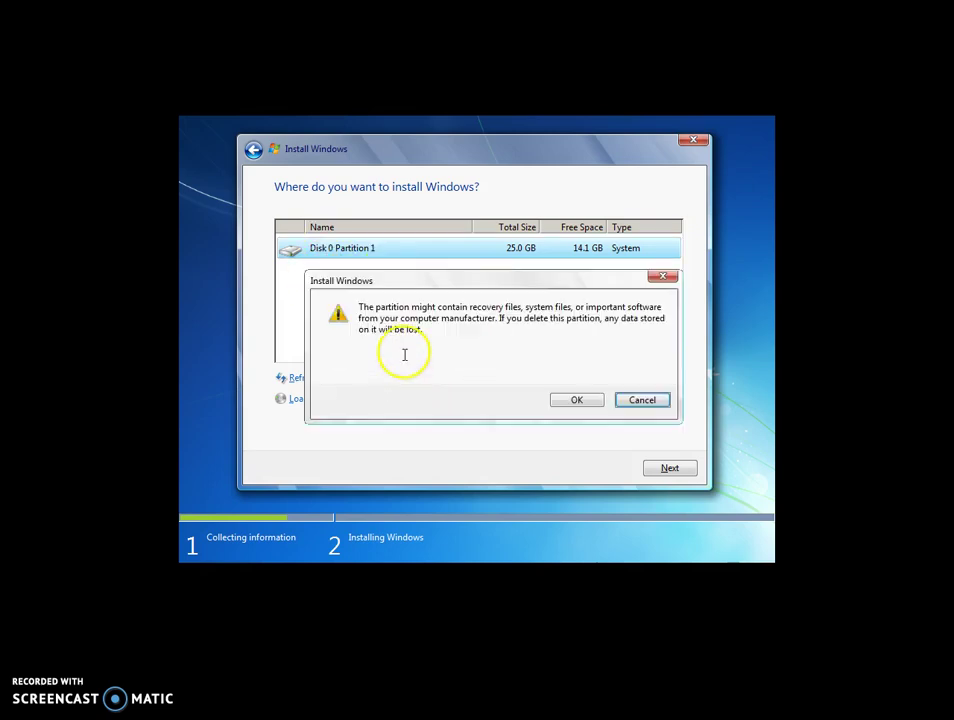
{"action": "left_click", "coordinate": [578, 400]}
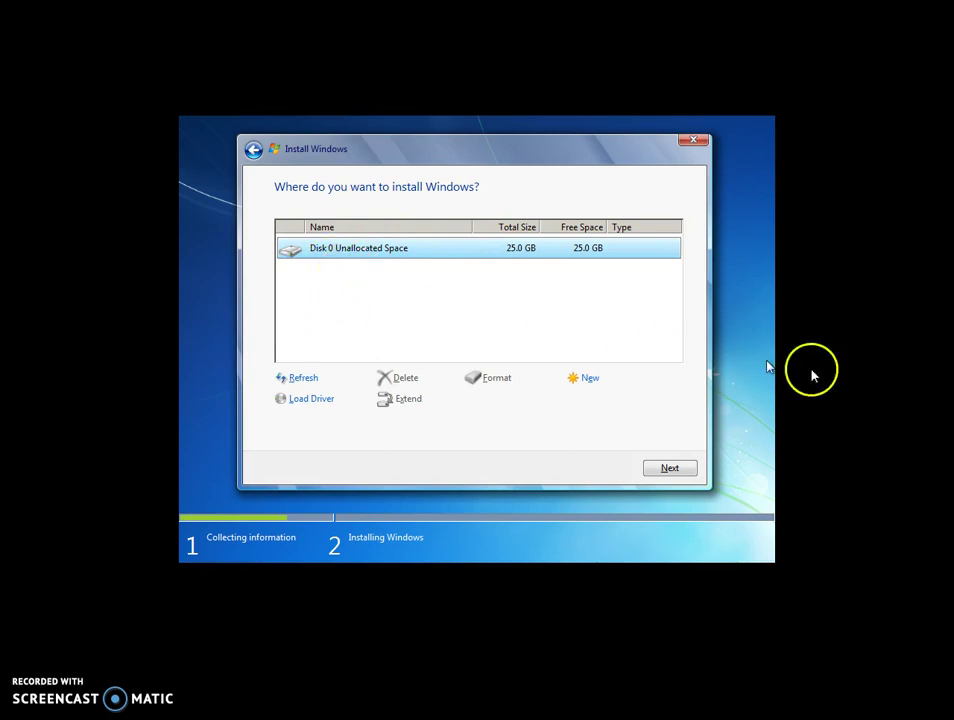
{"action": "left_click", "coordinate": [672, 469]}
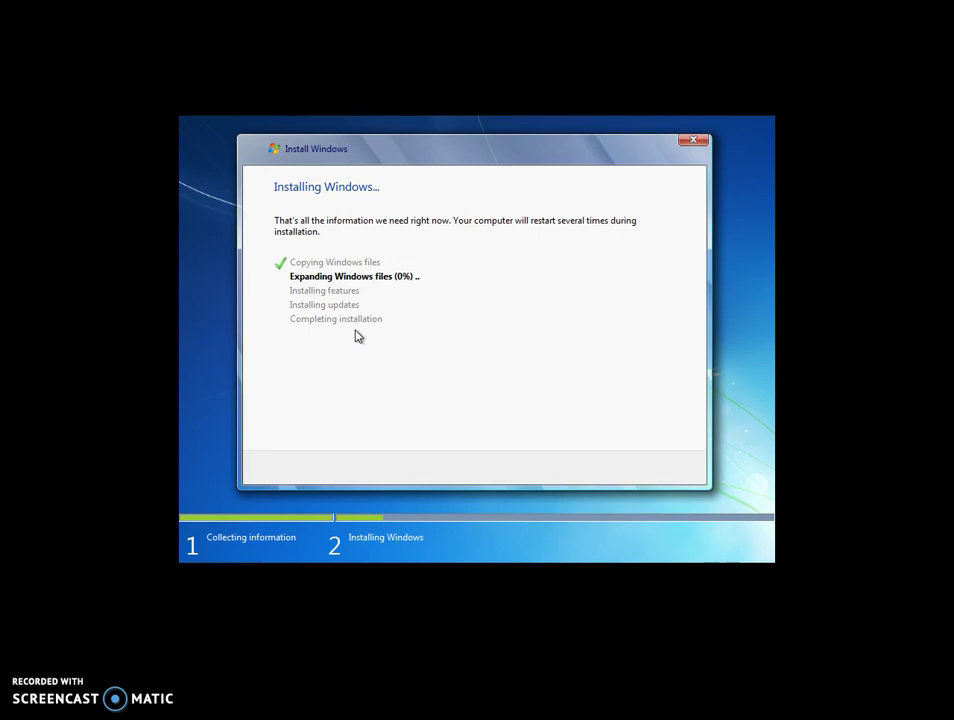
{"action": "left_click", "coordinate": [405, 302]}
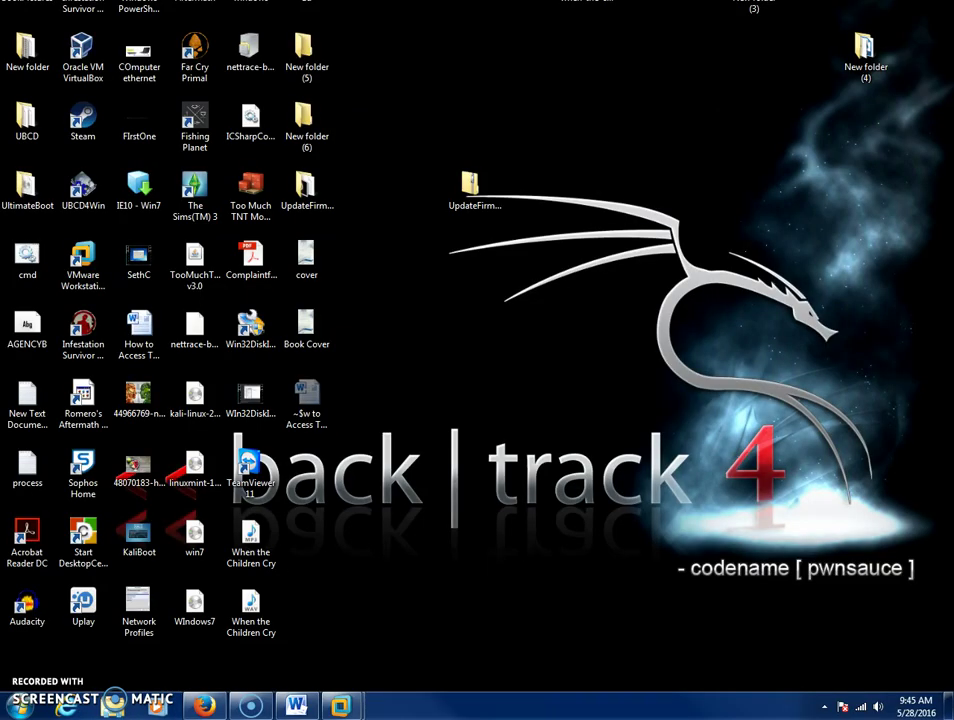
{"action": "mouse_move", "coordinate": [250, 706]}
{"action": "left_click", "coordinate": [390, 633]}
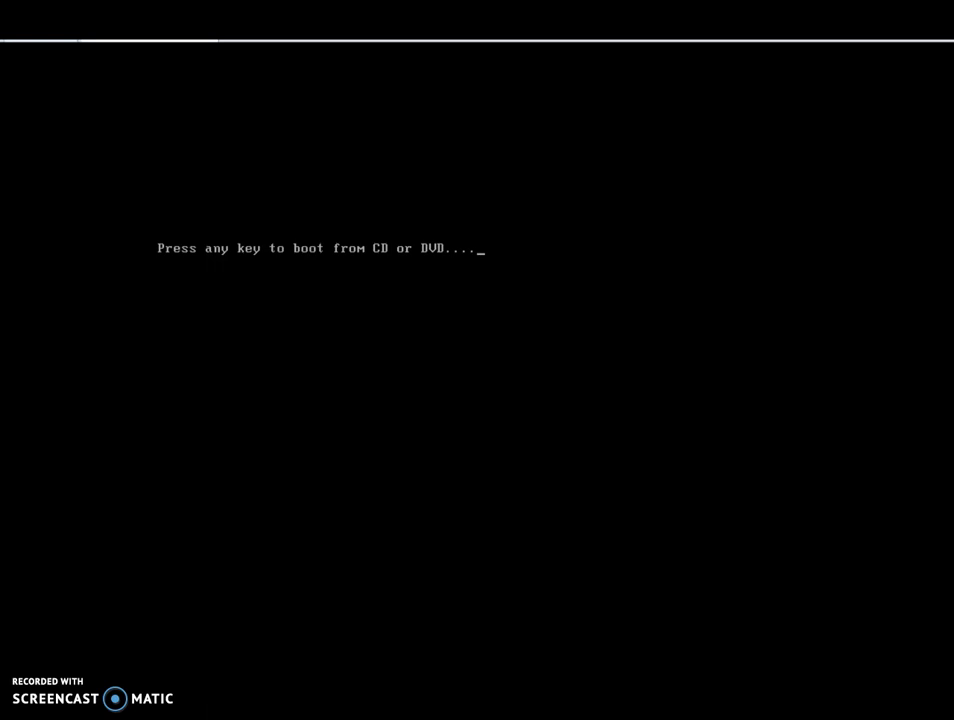
{"action": "key", "text": "Return"}
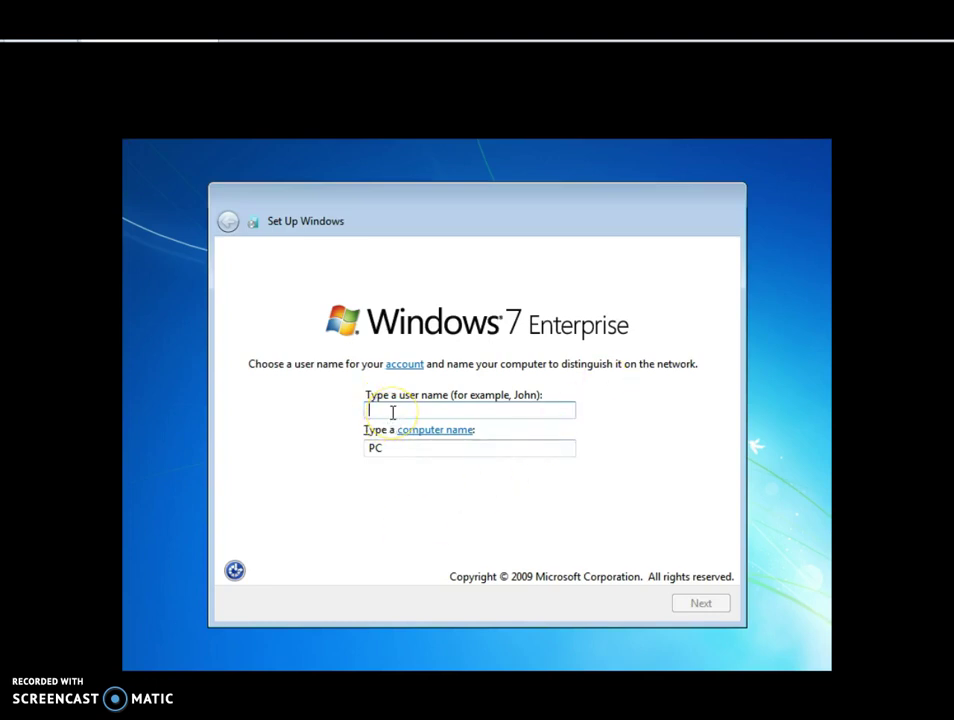
Step: Enter the account's user name, leave the password and hint blank, and continue to the time and date settings
{"action": "type", "text": "Ed"}
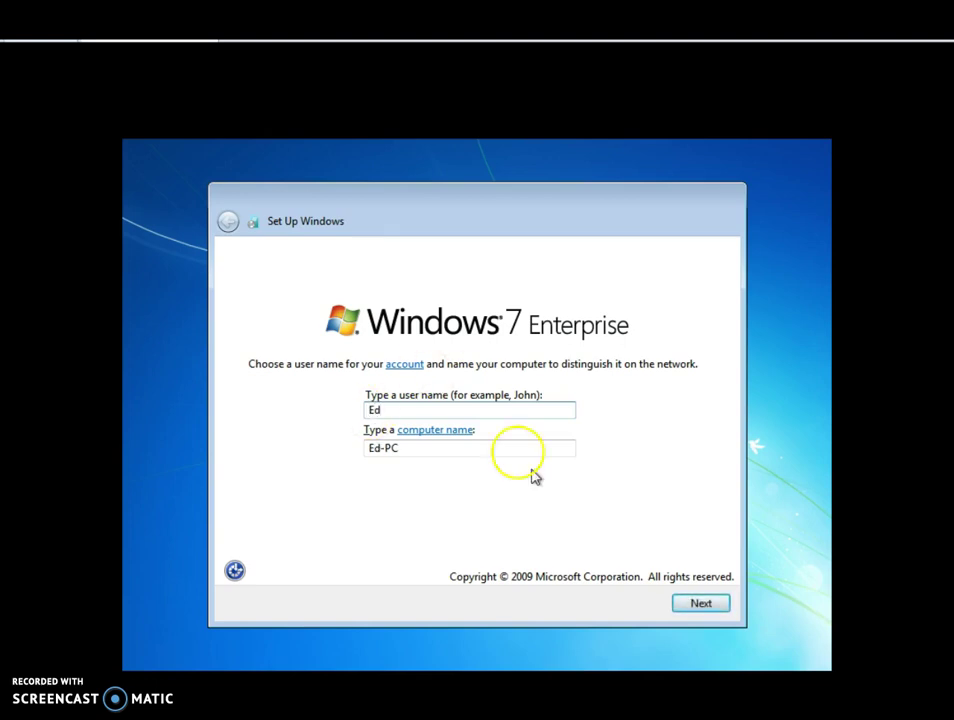
{"action": "left_click", "coordinate": [701, 604]}
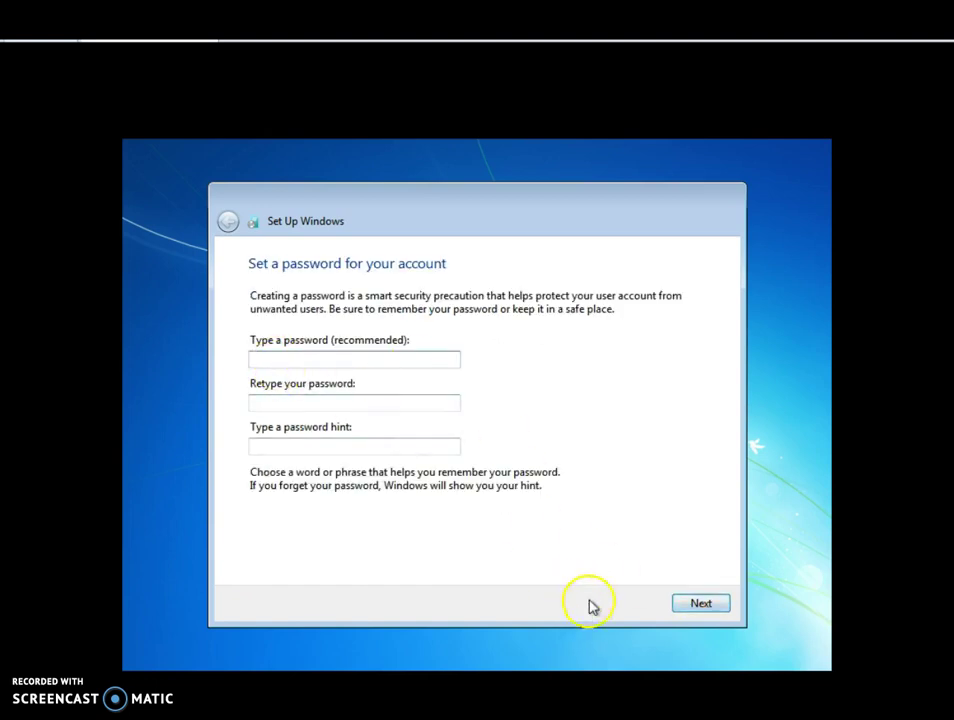
{"action": "left_click", "coordinate": [701, 604]}
{"action": "left_click", "coordinate": [348, 334]}
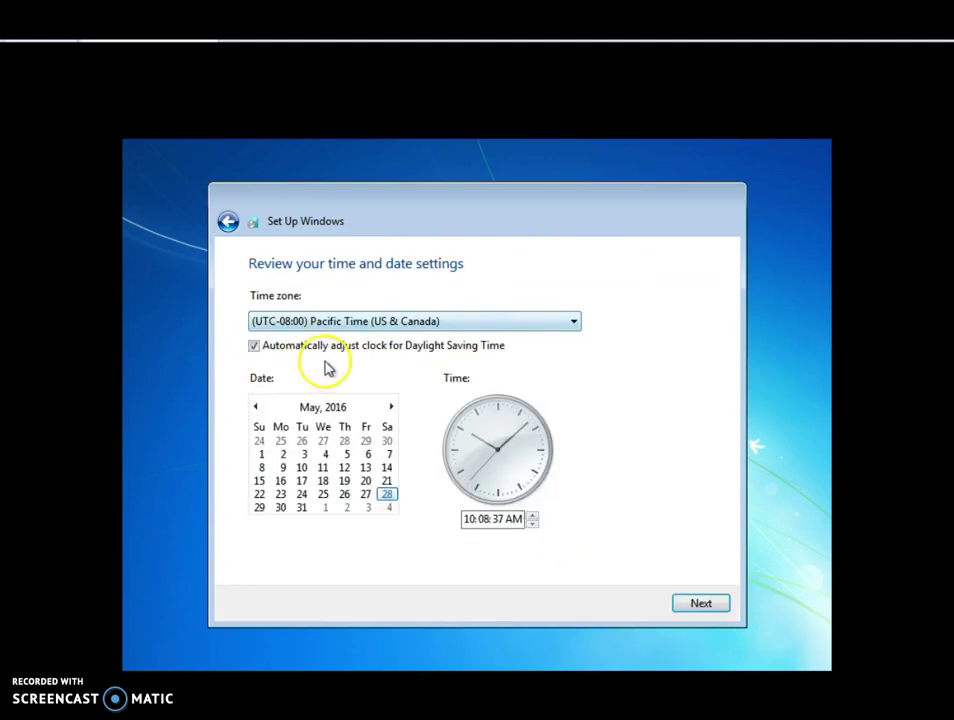
Step: Set the time zone to (UTC-05:00) Eastern Time (US & Canada) and choose Home network as the computer's location
{"action": "left_click", "coordinate": [576, 324]}
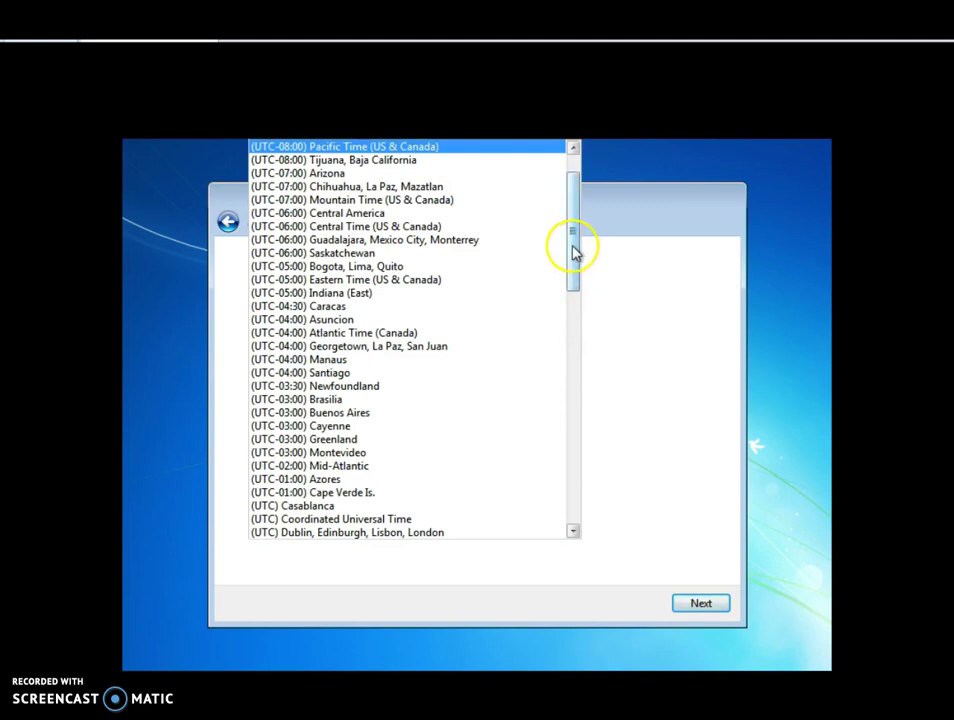
{"action": "mouse_move", "coordinate": [575, 253]}
{"action": "left_mouse_down"}
{"action": "mouse_move", "coordinate": [573, 283]}
{"action": "mouse_move", "coordinate": [572, 258]}
{"action": "left_mouse_up"}
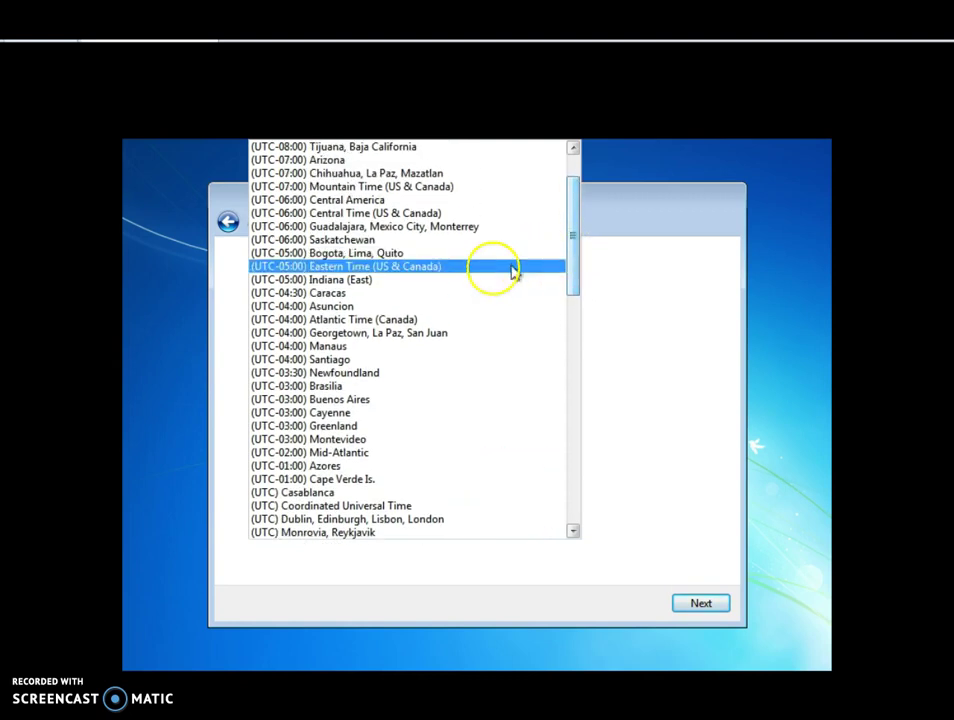
{"action": "left_click", "coordinate": [450, 269]}
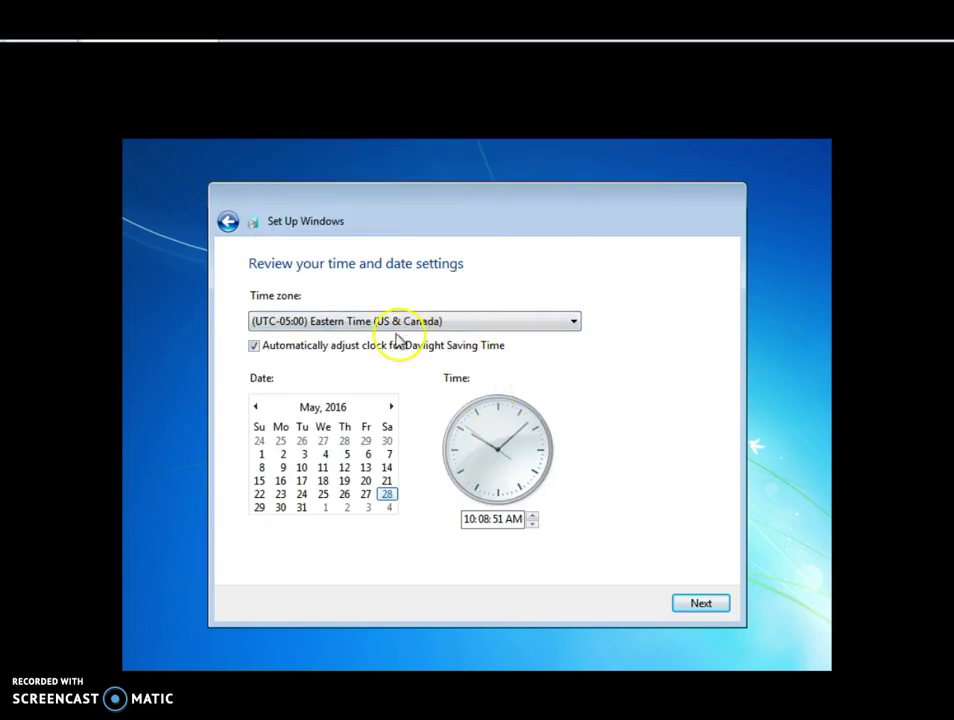
{"action": "left_click", "coordinate": [701, 604]}
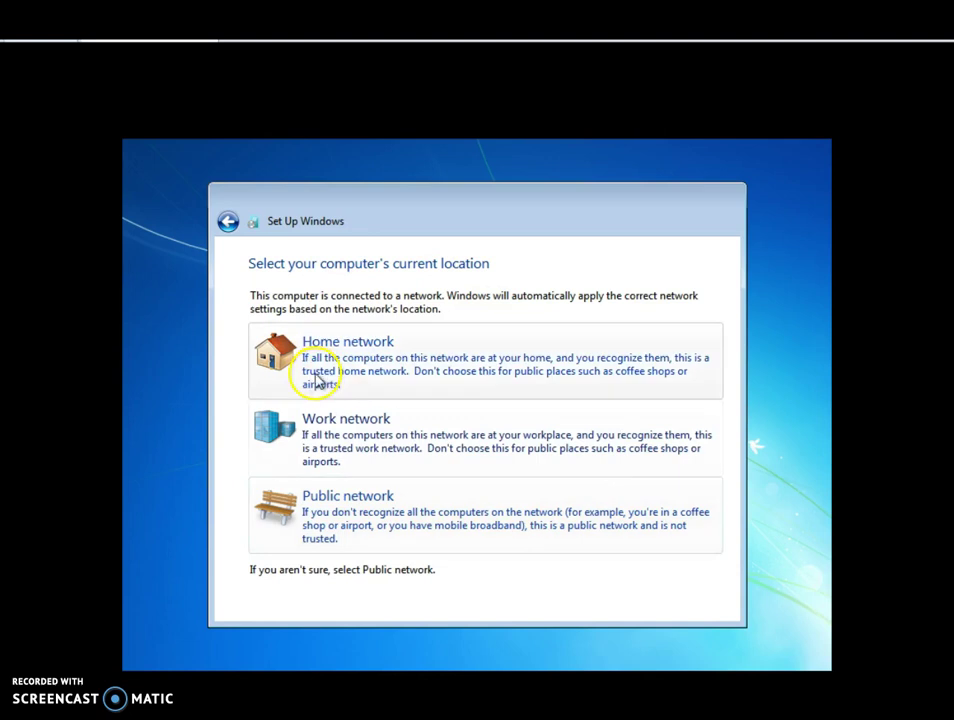
{"action": "left_click", "coordinate": [341, 381]}
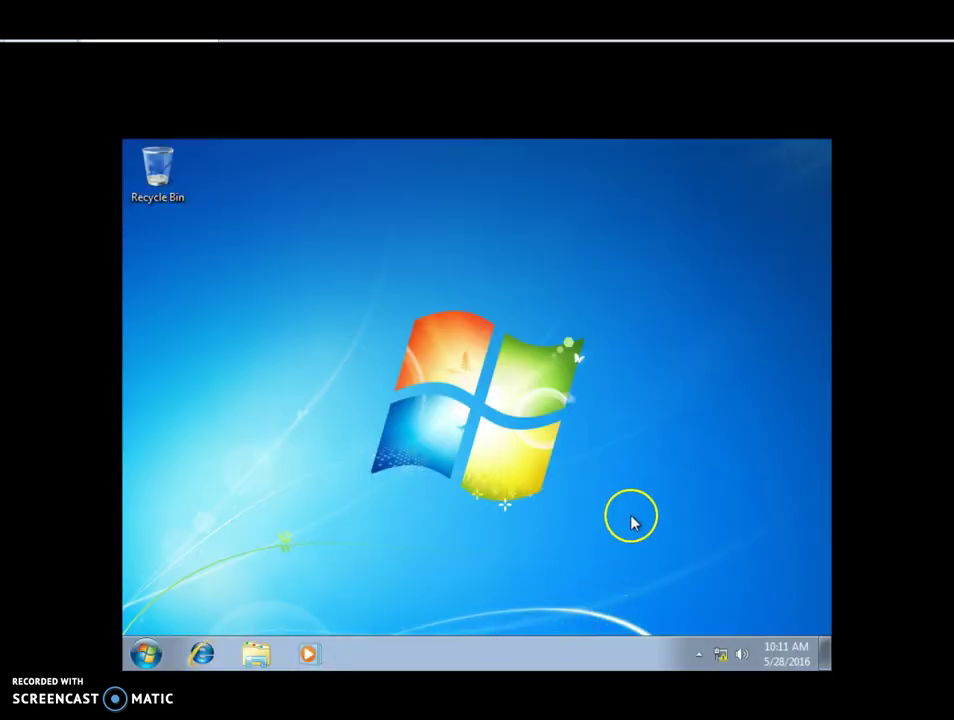
Step: View the computer's system properties and open Device Manager to check the installed drivers
{"action": "left_click", "coordinate": [146, 656]}
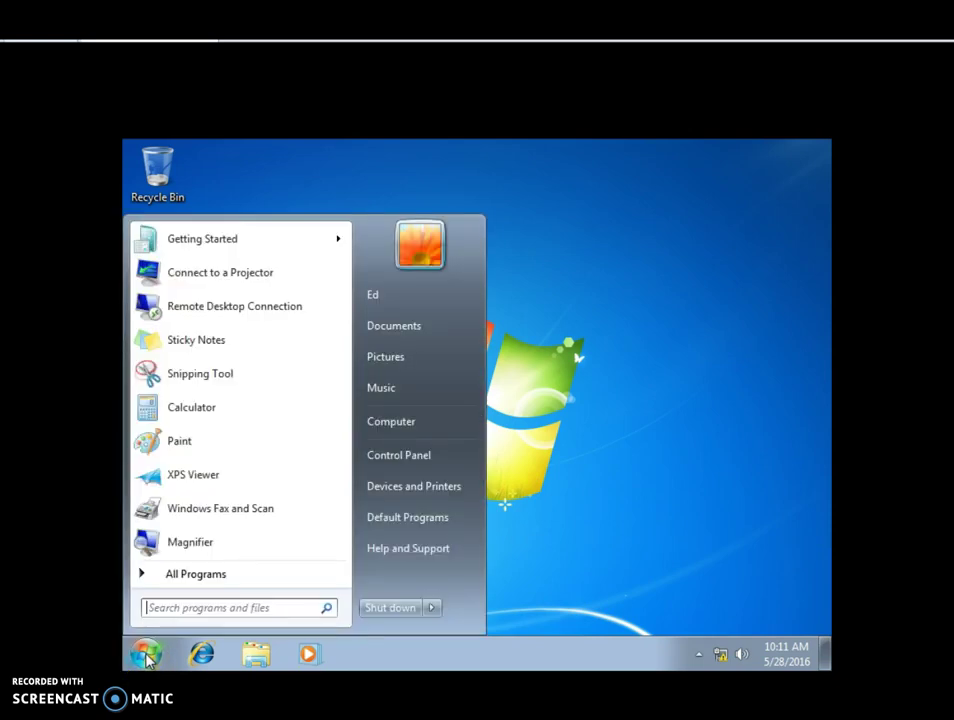
{"action": "right_click", "coordinate": [419, 424]}
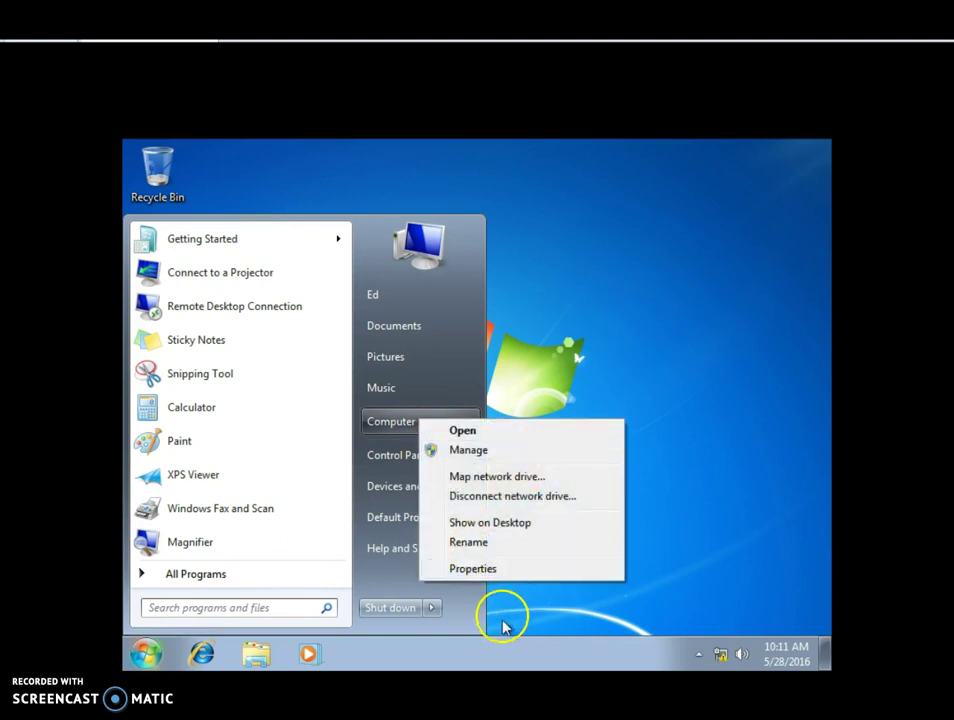
{"action": "left_click", "coordinate": [473, 568]}
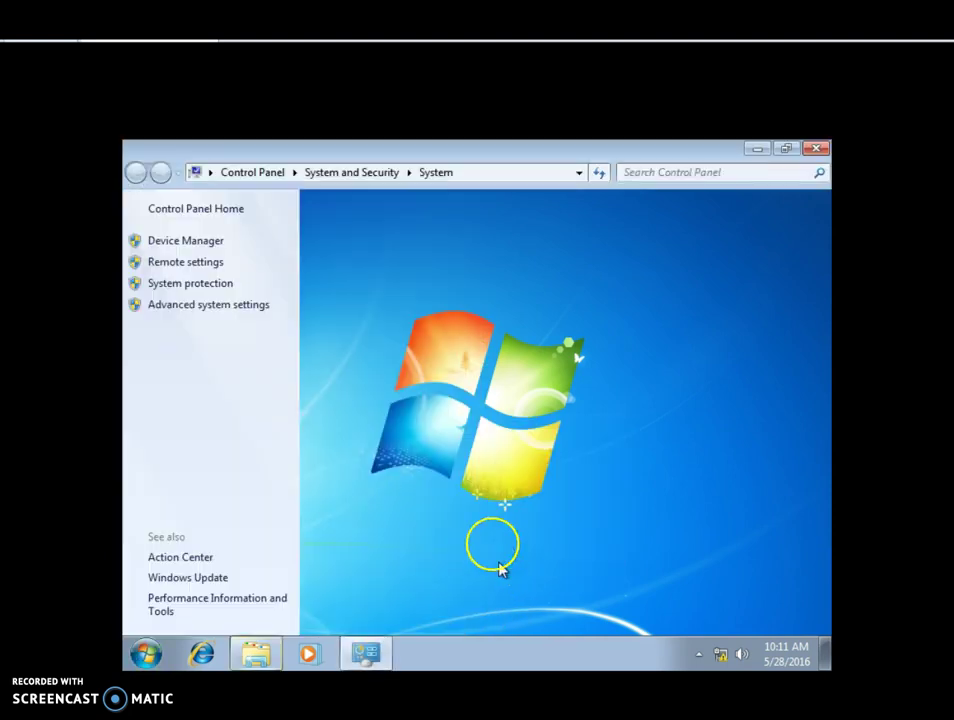
{"action": "left_click", "coordinate": [186, 243]}
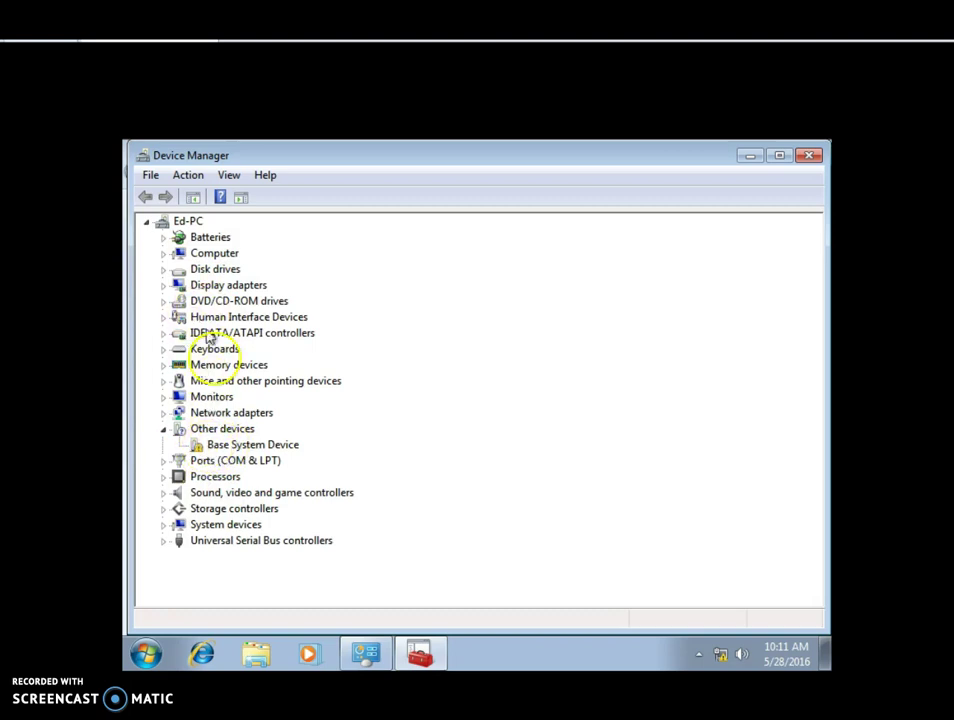
Step: Examine the driver update options for the Base System Device, and close Device Manager and the System window
{"action": "right_click", "coordinate": [236, 448]}
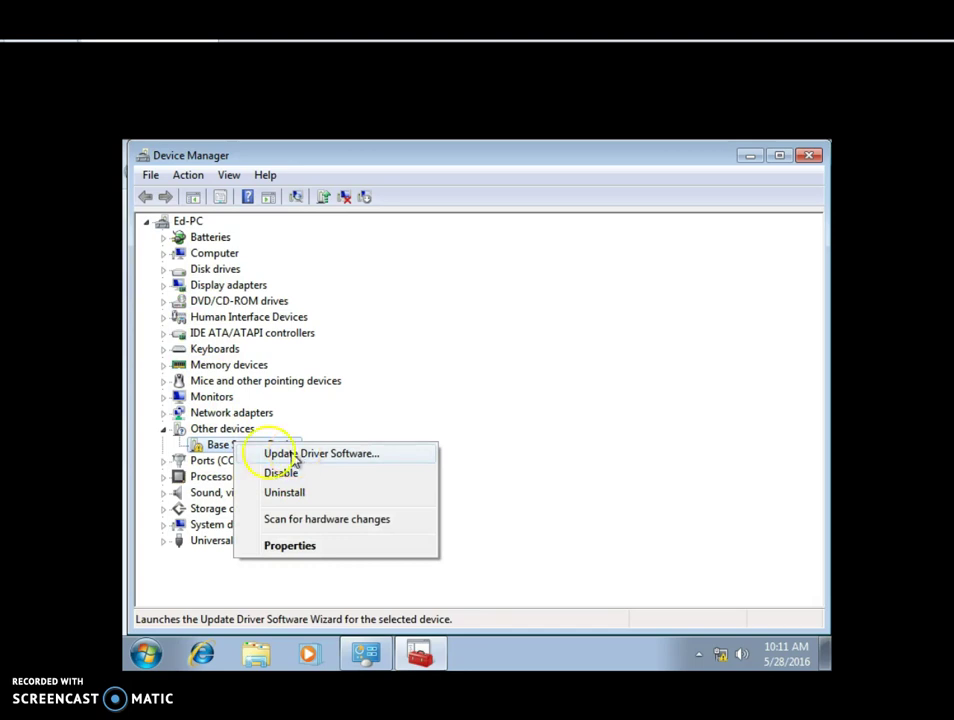
{"action": "left_click", "coordinate": [194, 478]}
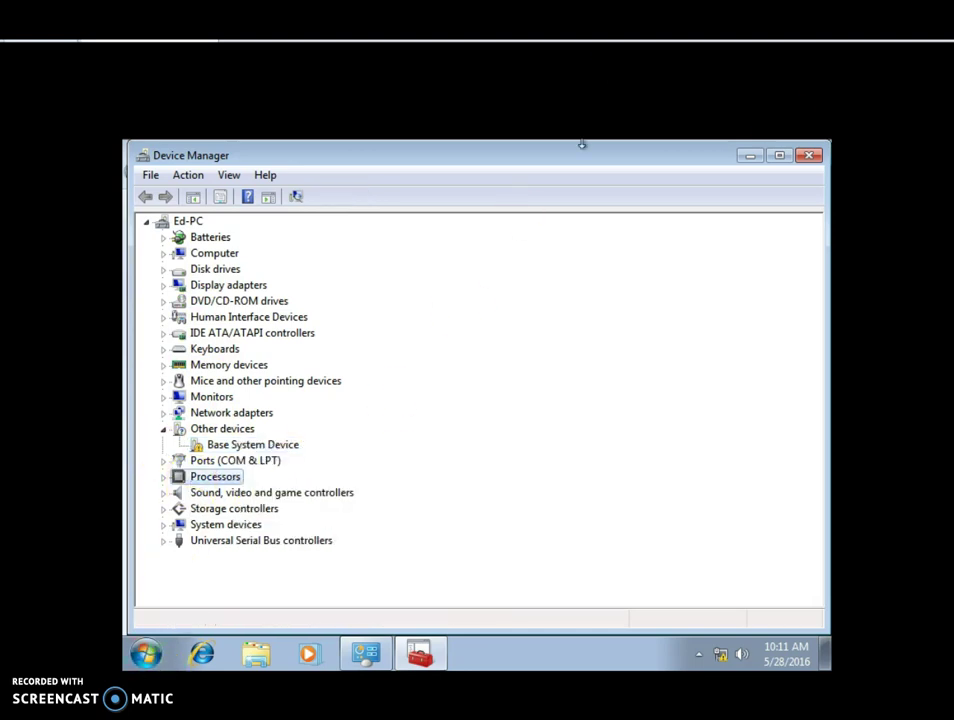
{"action": "left_click", "coordinate": [809, 155]}
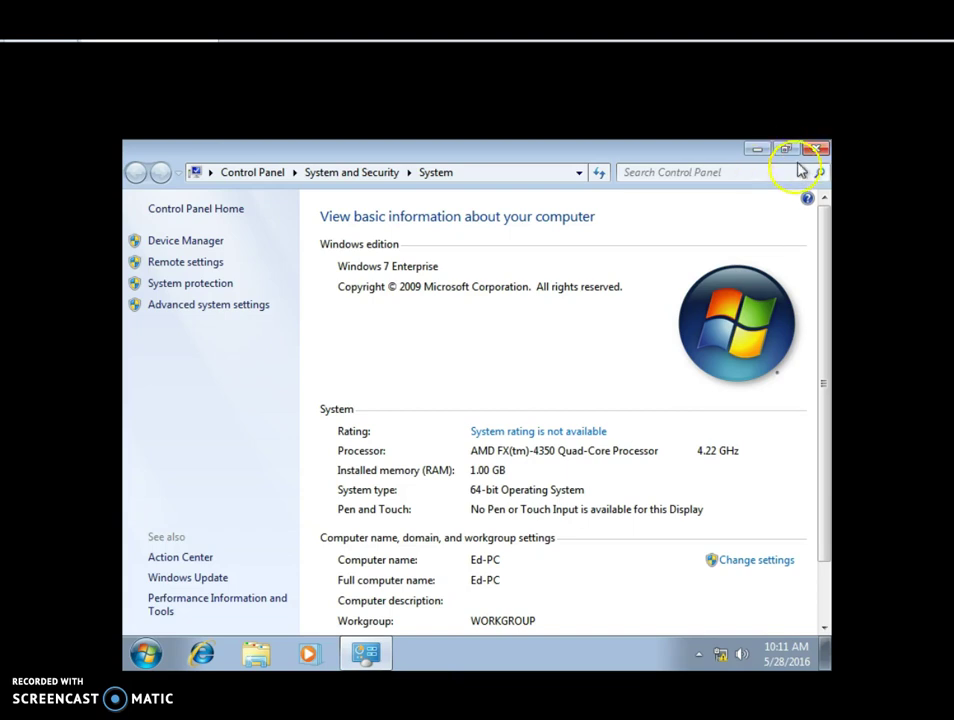
{"action": "left_click", "coordinate": [816, 150]}
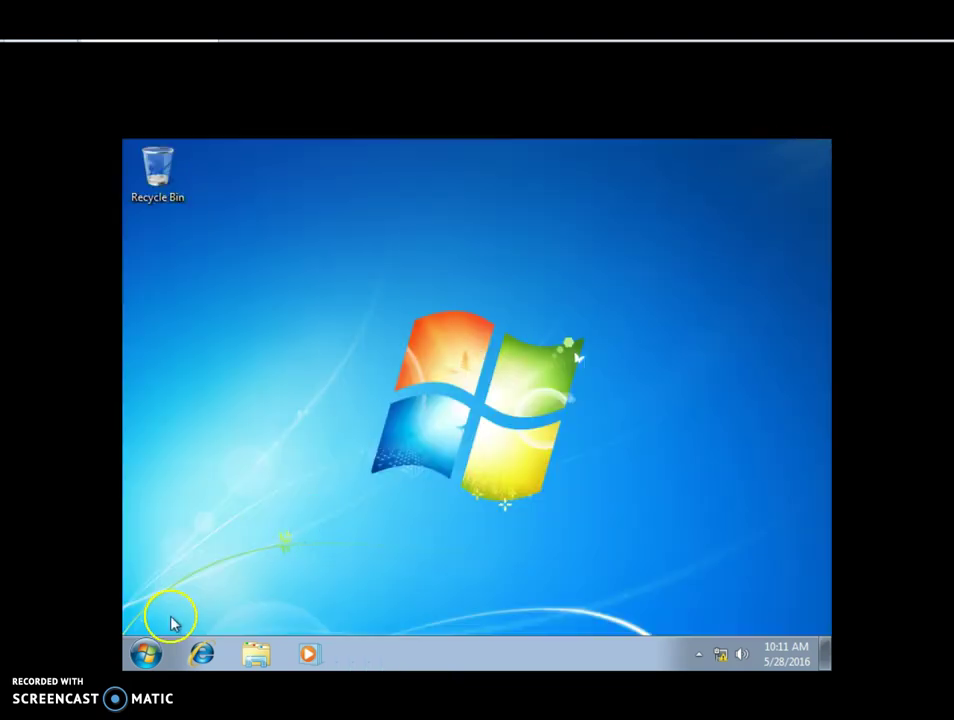